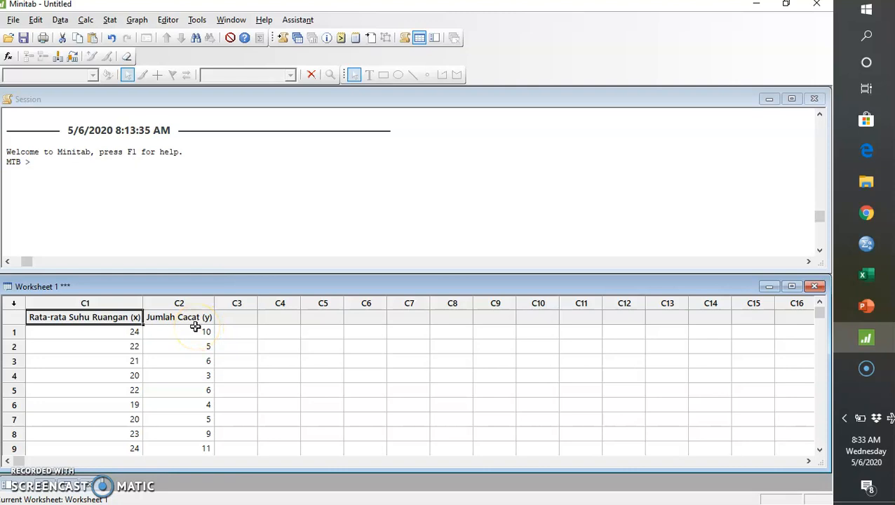
{"action": "left_click", "coordinate": [199, 330]}
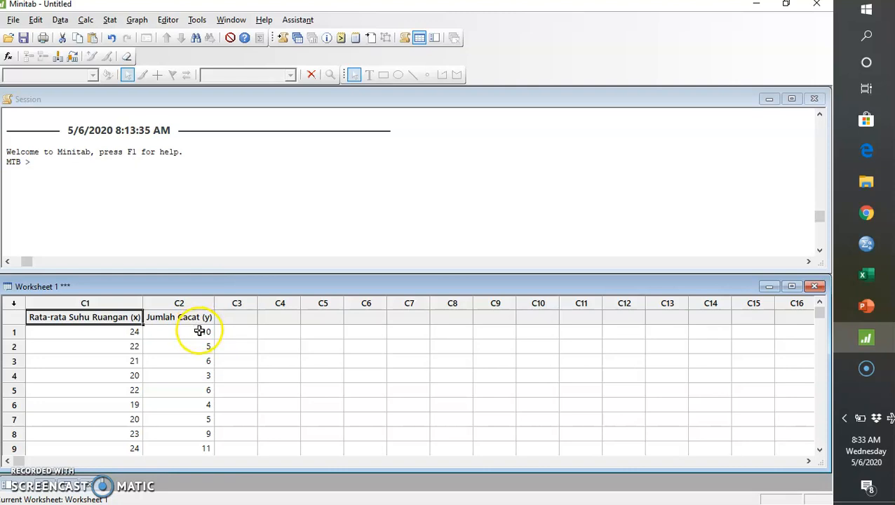
{"action": "left_click", "coordinate": [110, 20]}
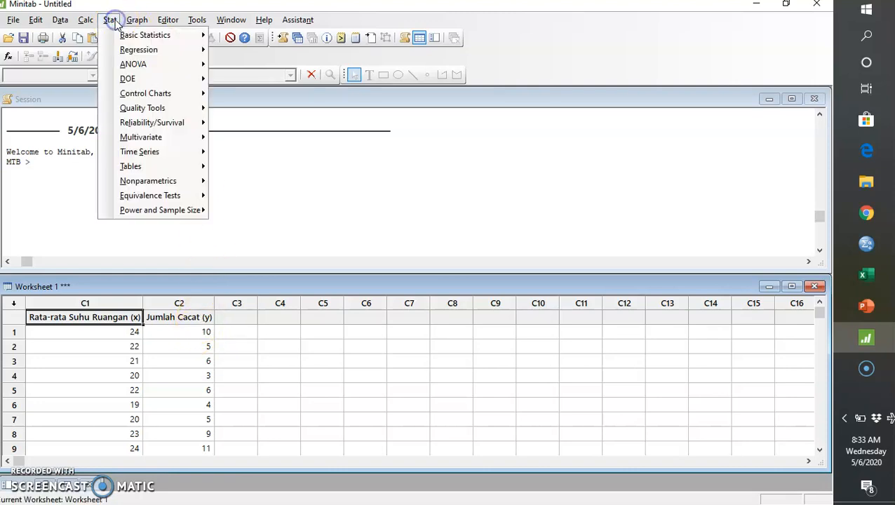
{"action": "left_click", "coordinate": [120, 52]}
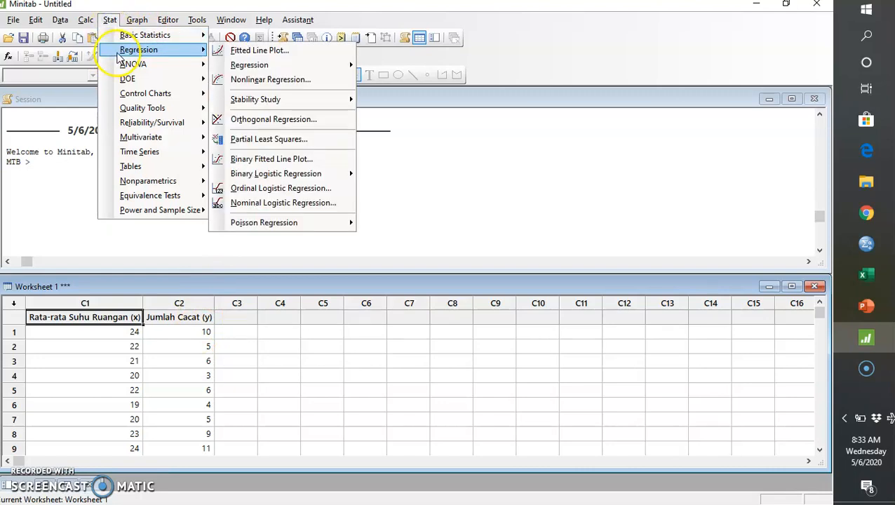
{"action": "left_click", "coordinate": [279, 68]}
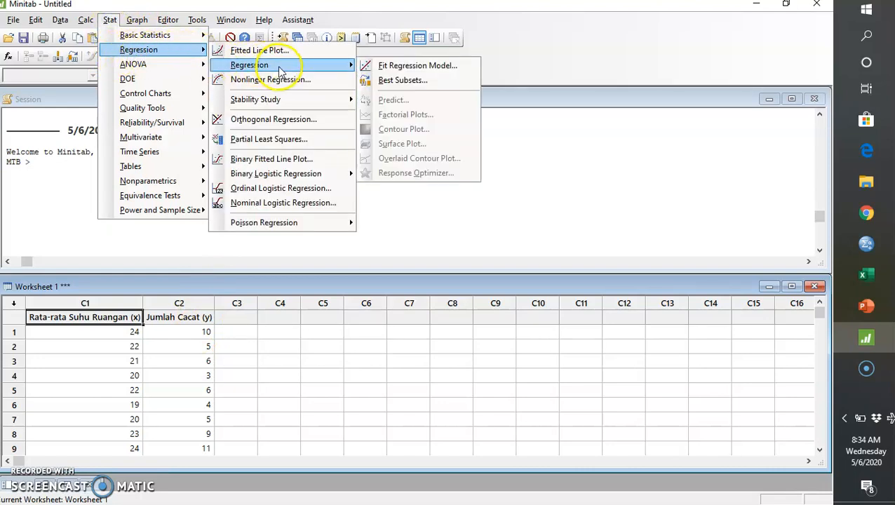
{"action": "mouse_move", "coordinate": [352, 70]}
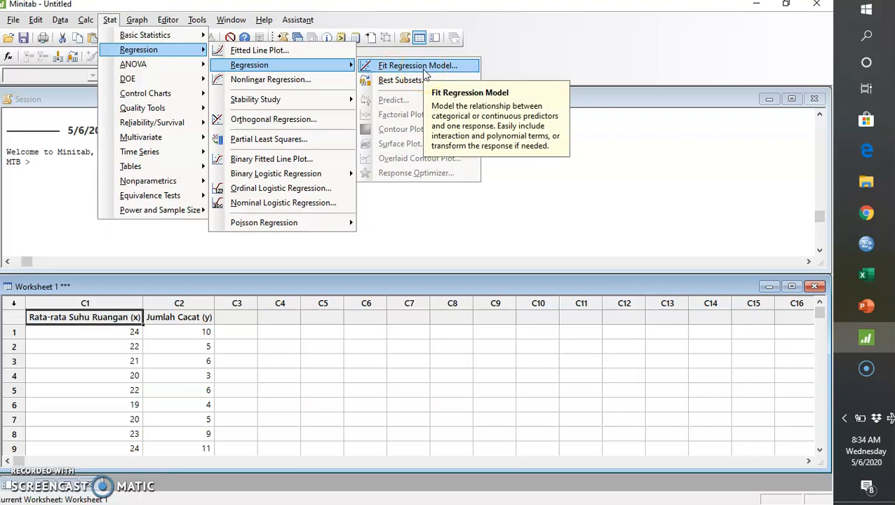
{"action": "mouse_move", "coordinate": [110, 23]}
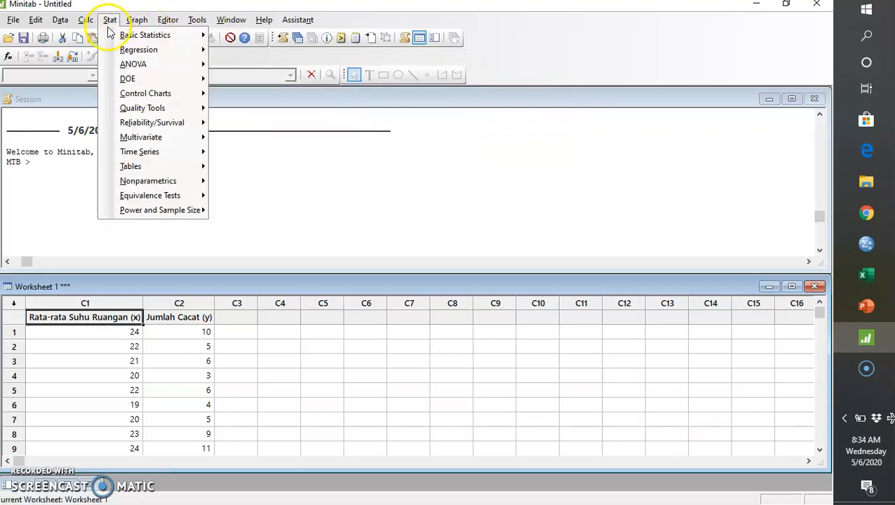
{"action": "left_click", "coordinate": [103, 3]}
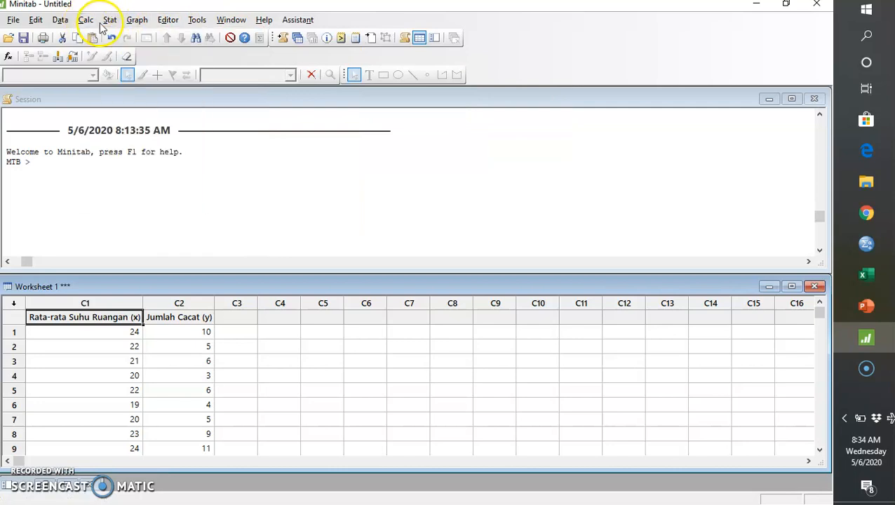
Step: Set up a Fit Regression Model with 'Jumlah Cacat (y)' as the response and 'Rata-rata Suhu Ruangan (x)' as the continuous predictor
{"action": "left_click", "coordinate": [110, 22]}
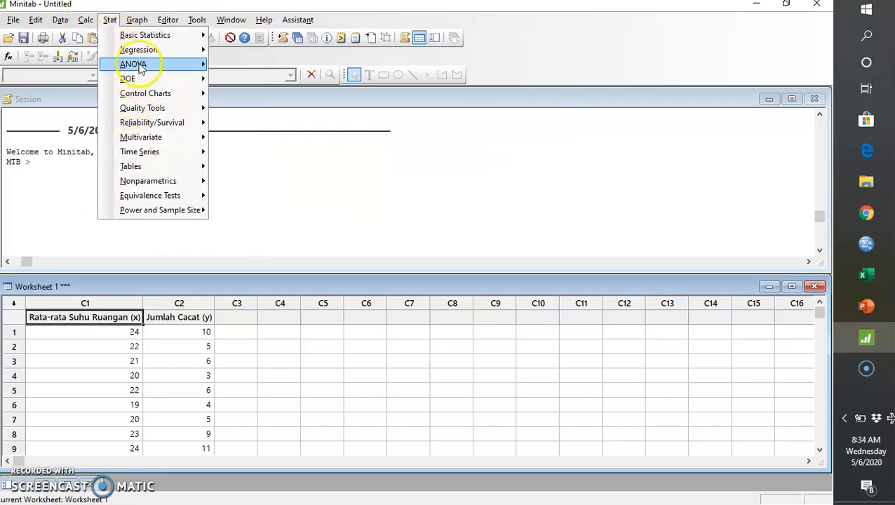
{"action": "mouse_move", "coordinate": [143, 63]}
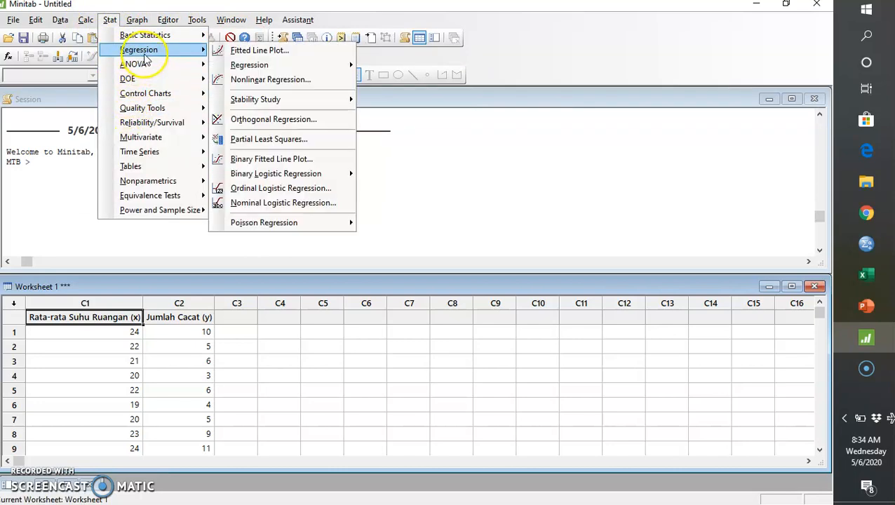
{"action": "mouse_move", "coordinate": [238, 66]}
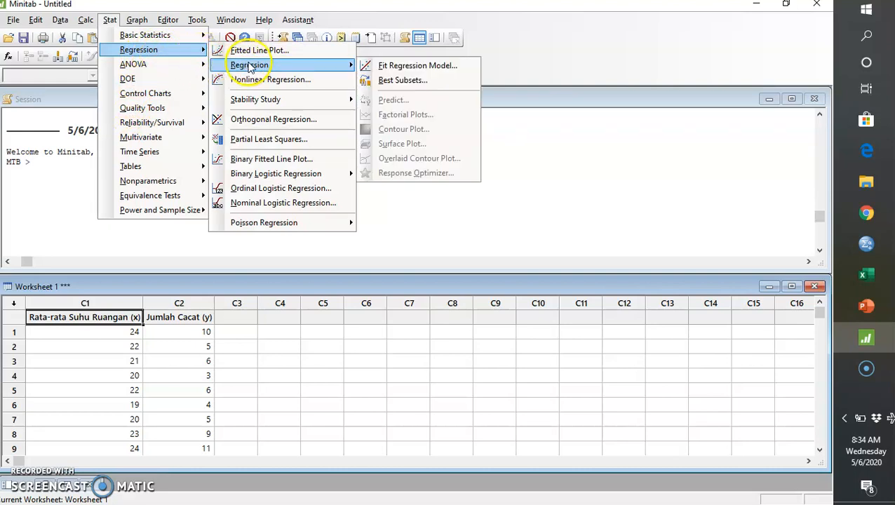
{"action": "left_click", "coordinate": [386, 68]}
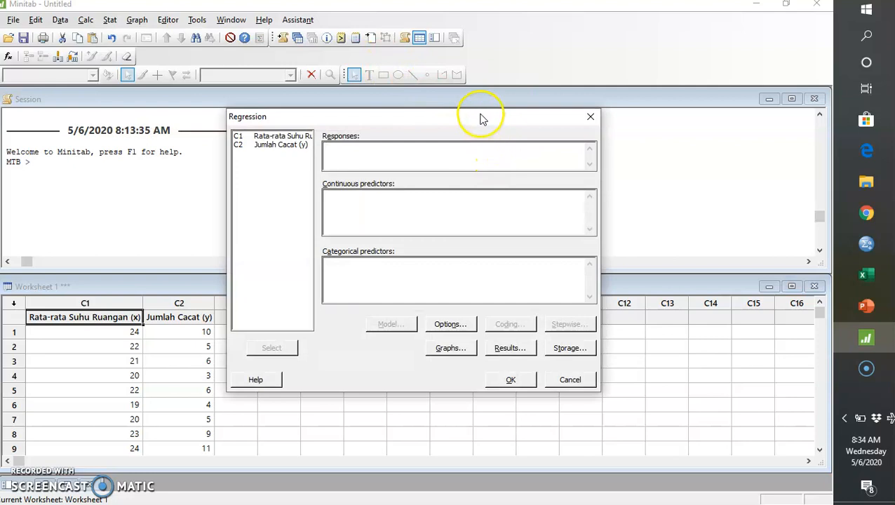
{"action": "left_click_drag", "start_coordinate": [447, 119], "coordinate": [460, 81]}
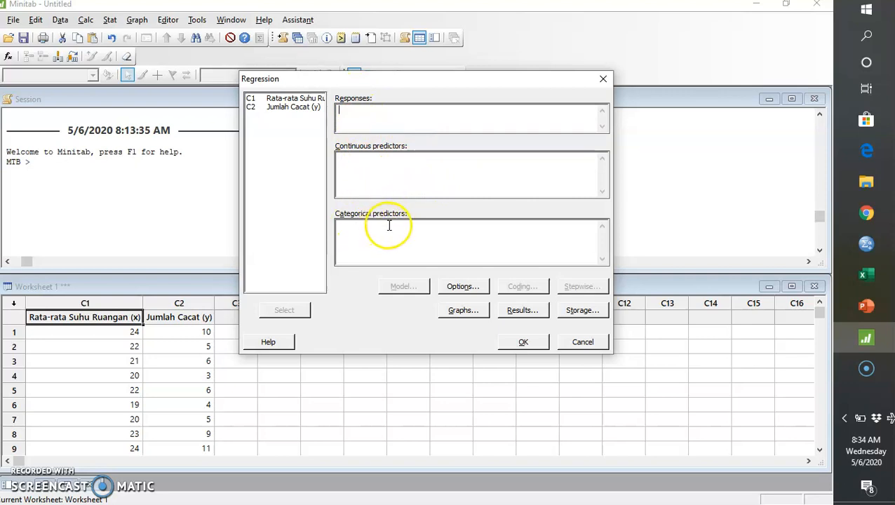
{"action": "left_click", "coordinate": [359, 112]}
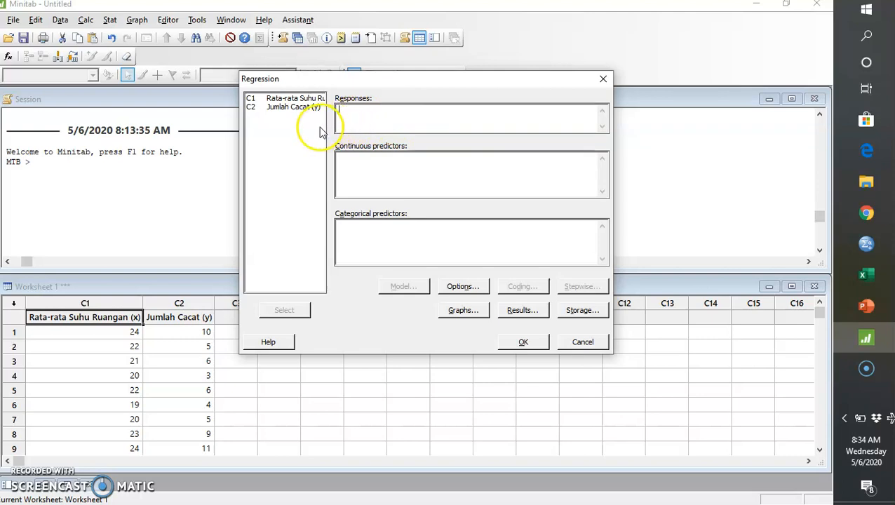
{"action": "double_click", "coordinate": [306, 108]}
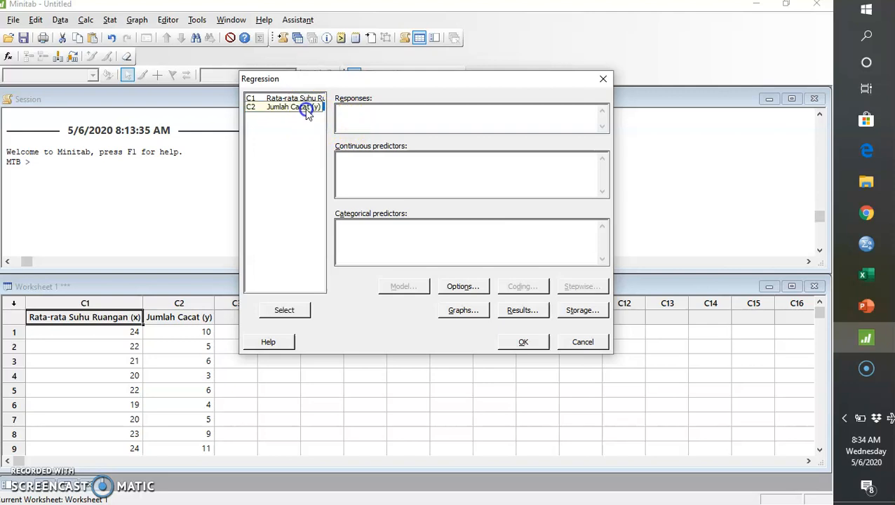
{"action": "left_click", "coordinate": [383, 176]}
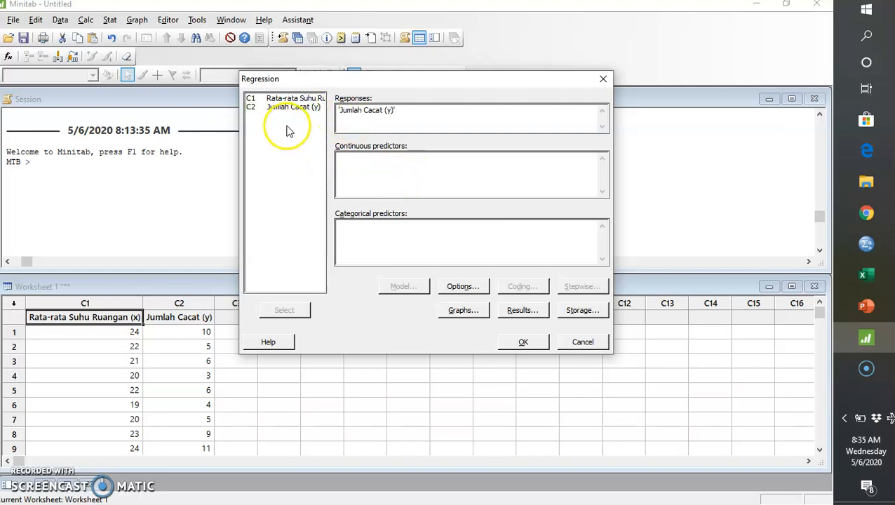
{"action": "double_click", "coordinate": [296, 100]}
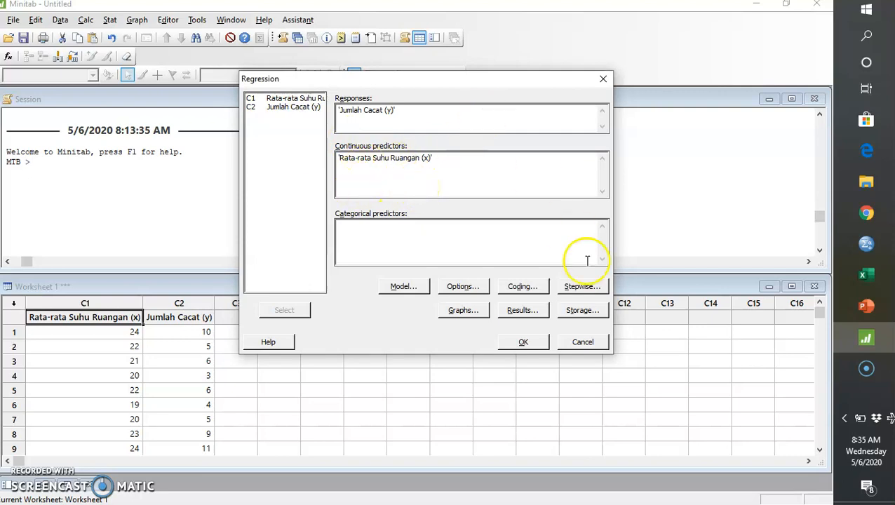
Step: Accept the regression options with a two-sided confidence level of 95, and set the residual plots to Four in one
{"action": "left_click", "coordinate": [474, 285]}
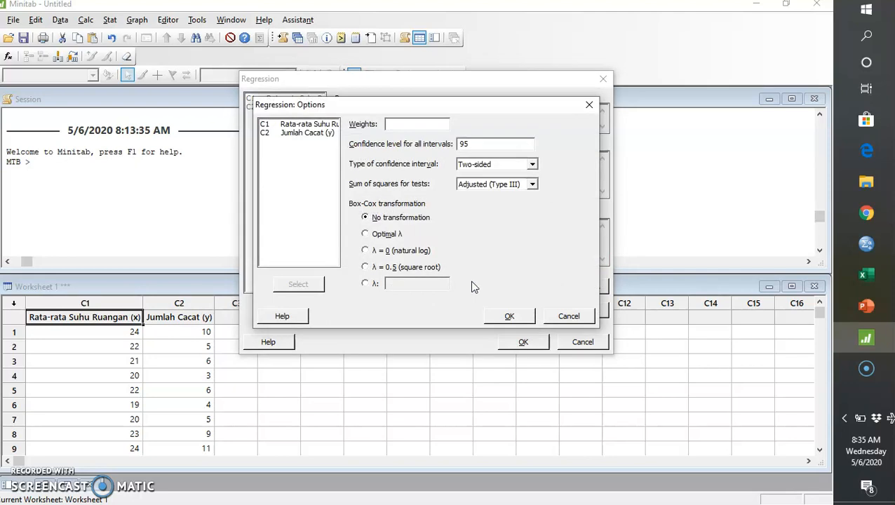
{"action": "left_click", "coordinate": [489, 140]}
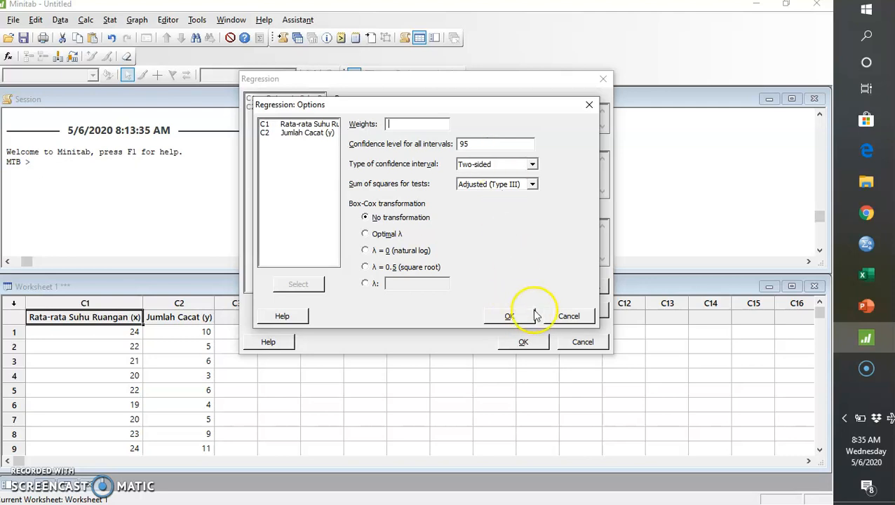
{"action": "left_click", "coordinate": [509, 316]}
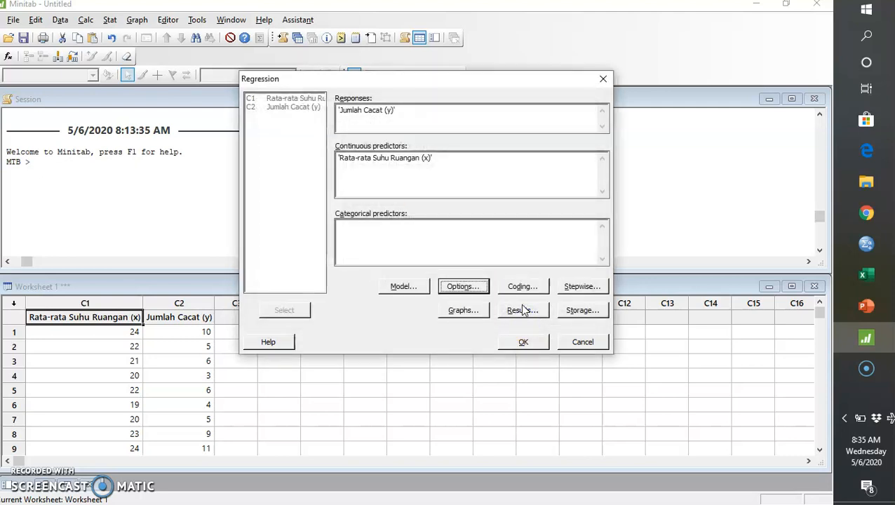
{"action": "left_click", "coordinate": [474, 309]}
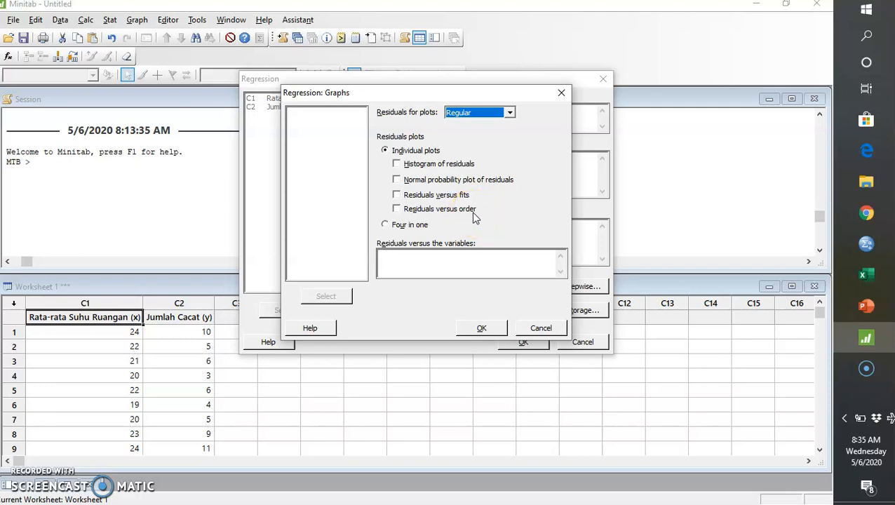
{"action": "left_click", "coordinate": [458, 236]}
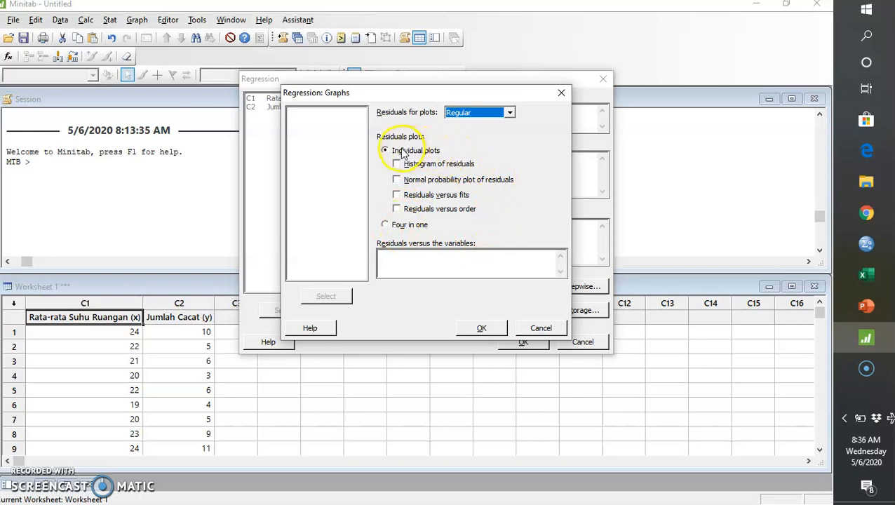
{"action": "left_click", "coordinate": [386, 225]}
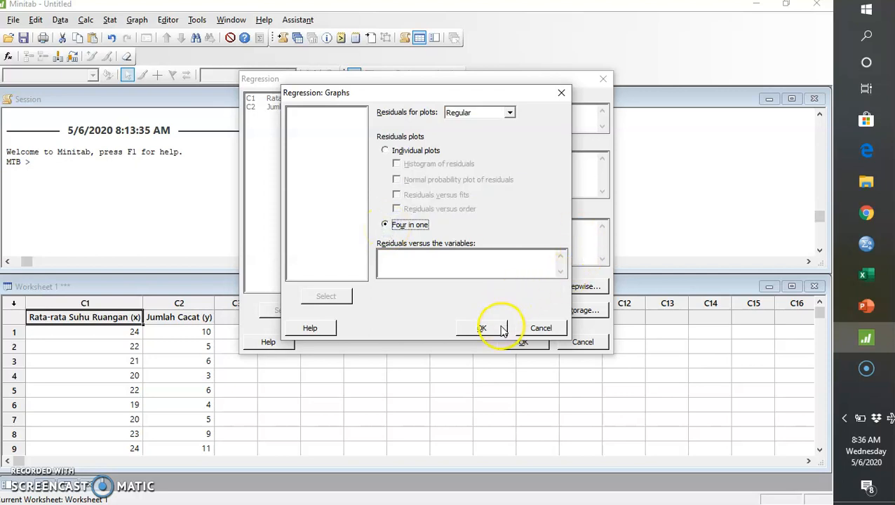
{"action": "left_click", "coordinate": [481, 327]}
Step: Run the regression with the default simple result tables, storing the Fits and Residuals in the worksheet
{"action": "left_click", "coordinate": [522, 310]}
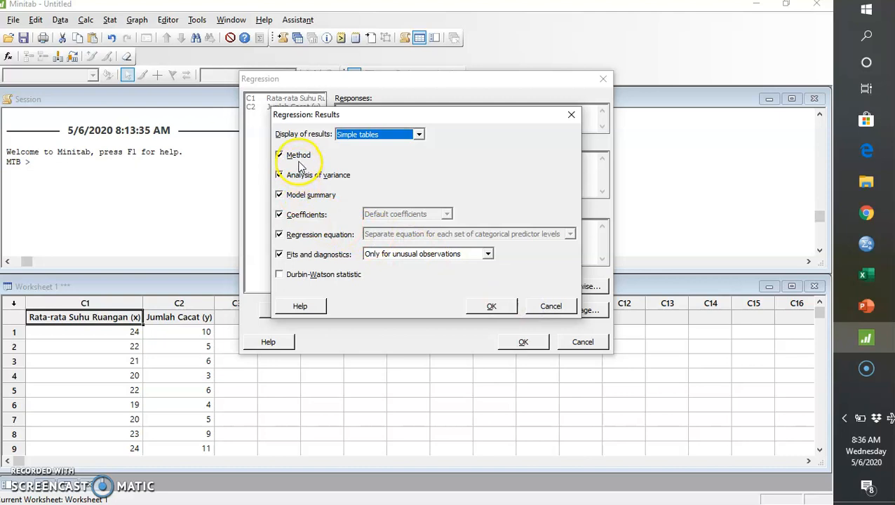
{"action": "left_click", "coordinate": [495, 306]}
{"action": "left_click", "coordinate": [581, 310]}
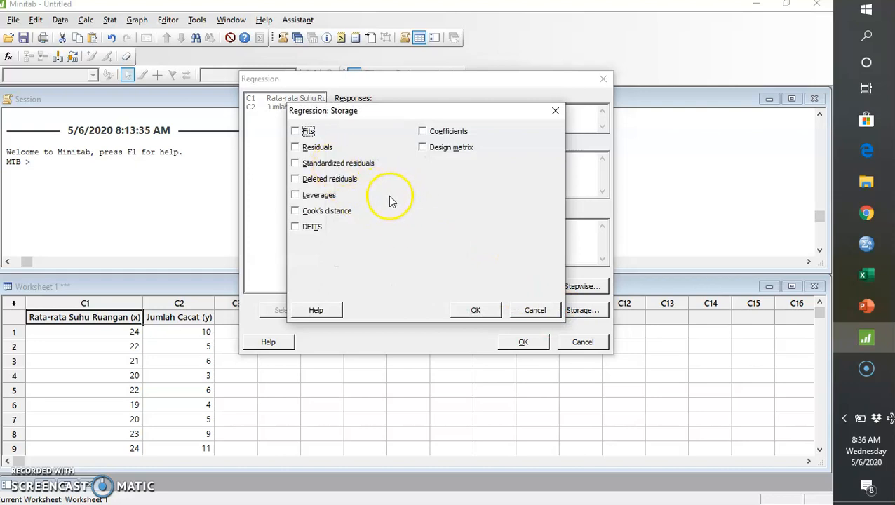
{"action": "left_click", "coordinate": [296, 131]}
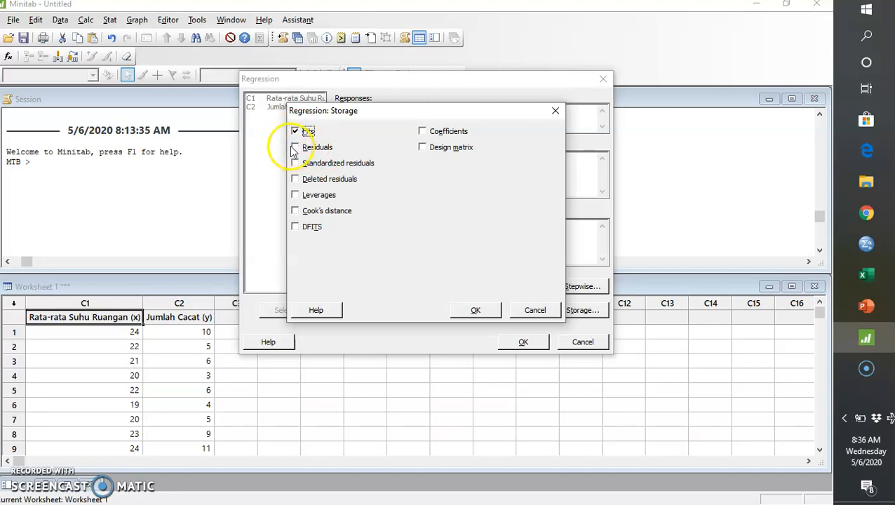
{"action": "left_click", "coordinate": [300, 148]}
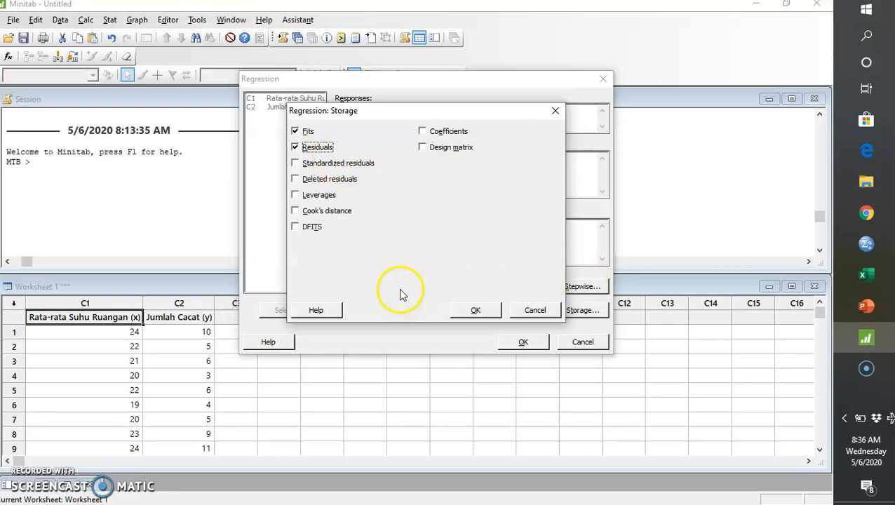
{"action": "left_click", "coordinate": [482, 312]}
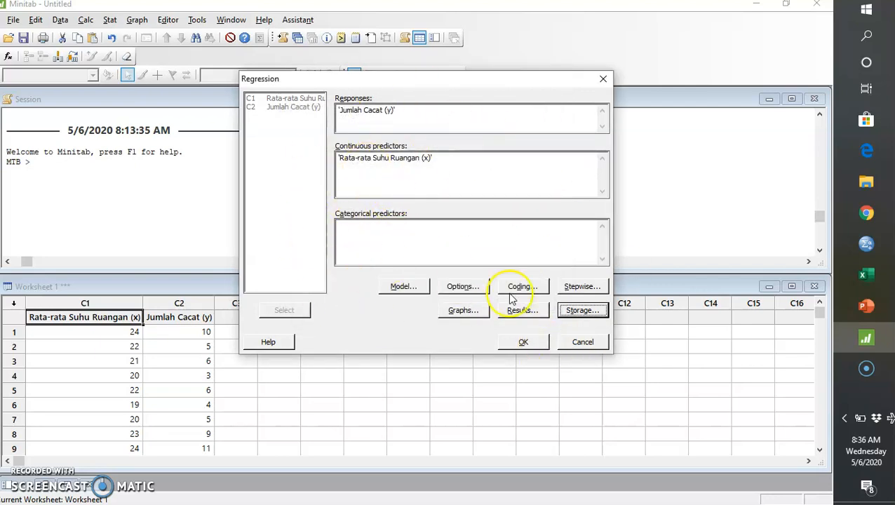
{"action": "left_click", "coordinate": [526, 342]}
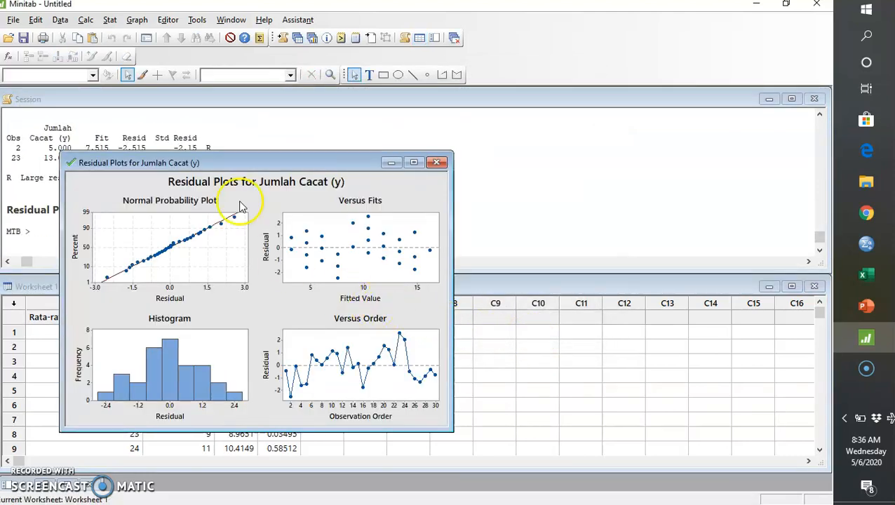
Step: Move the residual plots window aside and examine the F-Value and P-Value columns in the regression's Analysis of Variance table
{"action": "left_click_drag", "start_coordinate": [224, 168], "coordinate": [539, 194]}
{"action": "left_click", "coordinate": [212, 222]}
{"action": "scroll", "coordinate": [170, 205], "scroll_direction": "up", "scroll_amount": 3}
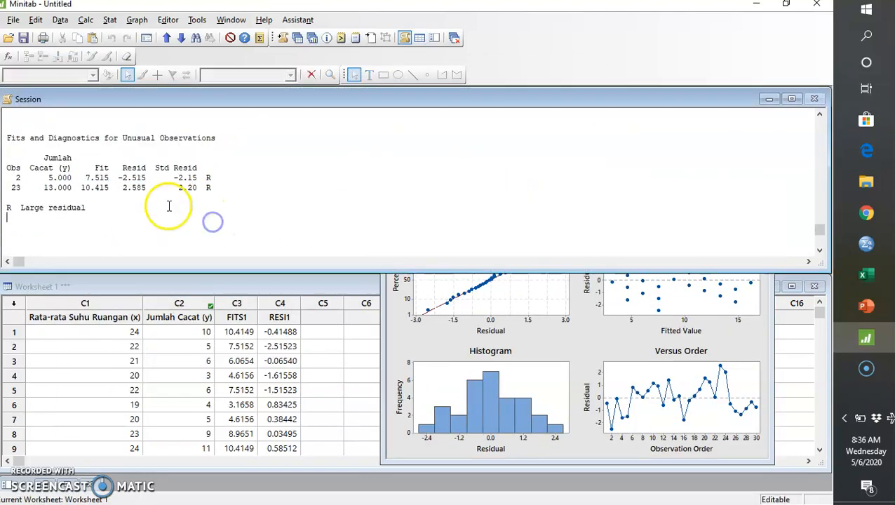
{"action": "scroll", "coordinate": [167, 206], "scroll_direction": "up", "scroll_amount": 10}
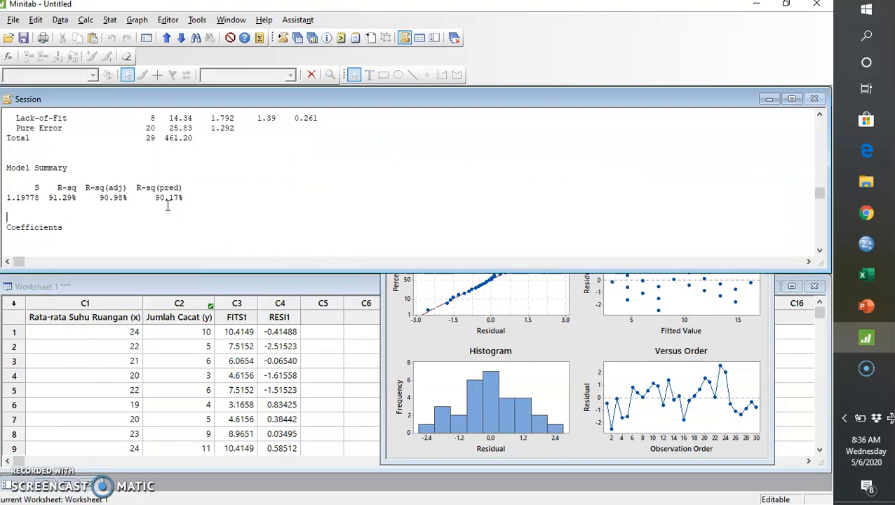
{"action": "scroll", "coordinate": [168, 206], "scroll_direction": "up", "scroll_amount": 2}
{"action": "left_click", "coordinate": [217, 200]}
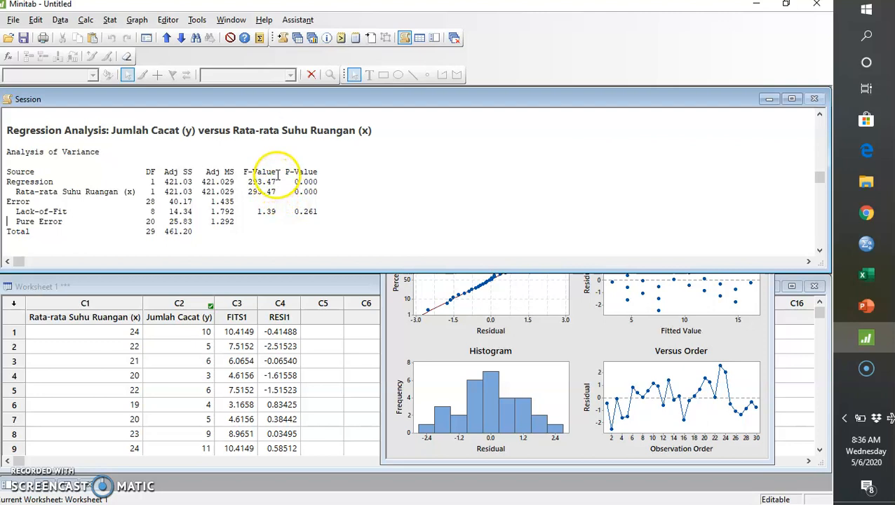
{"action": "left_click_drag", "start_coordinate": [276, 172], "coordinate": [246, 172]}
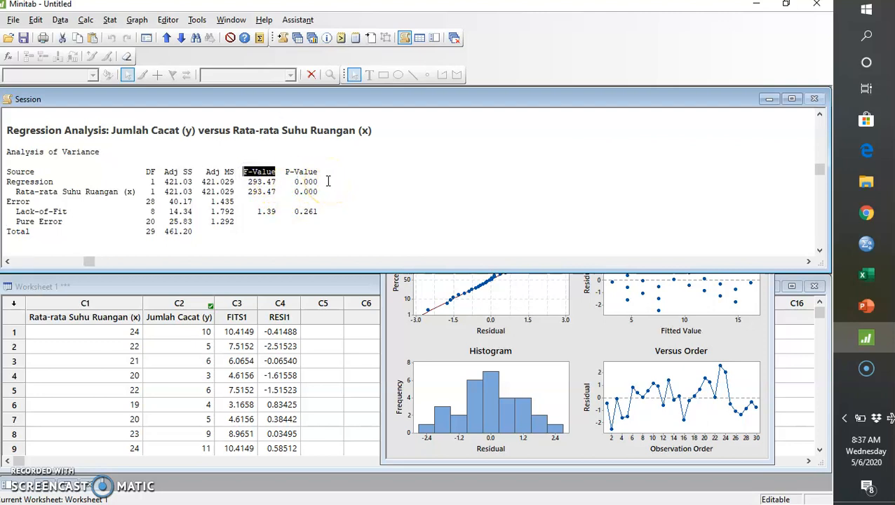
{"action": "left_click_drag", "start_coordinate": [321, 173], "coordinate": [274, 176]}
{"action": "left_click", "coordinate": [261, 191]}
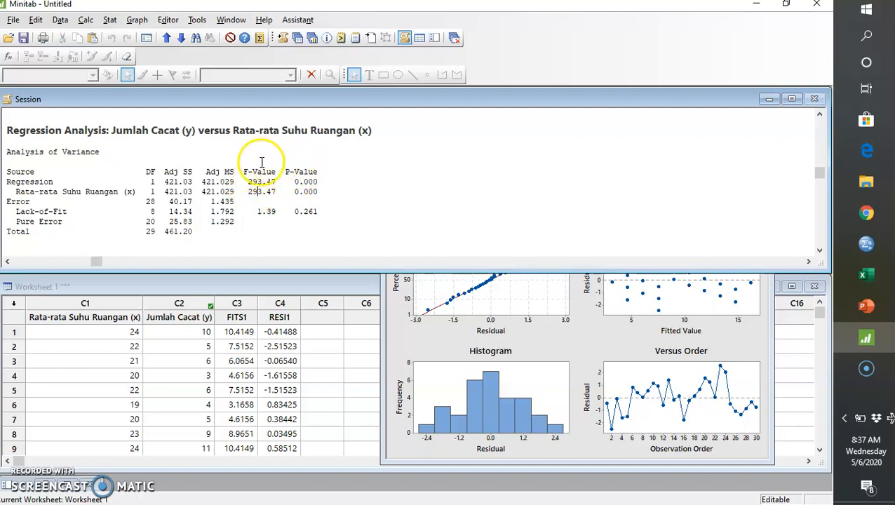
{"action": "left_click", "coordinate": [320, 193]}
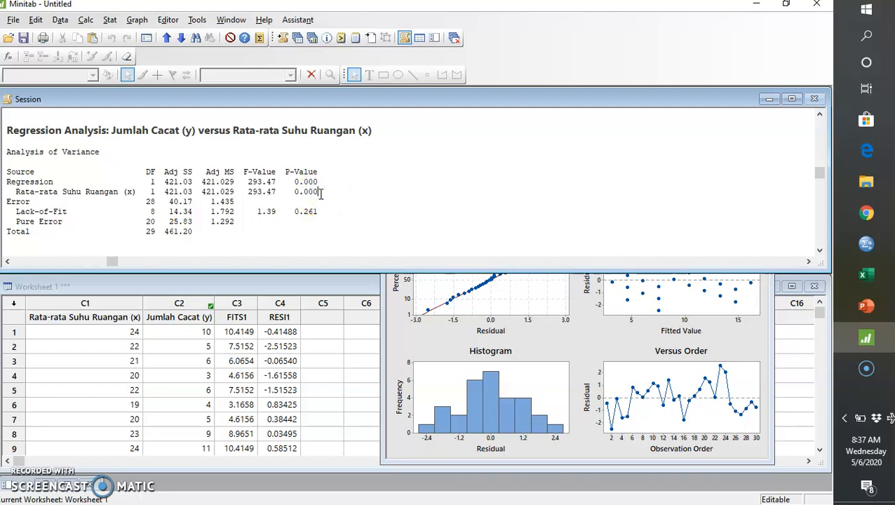
{"action": "triple_click", "coordinate": [299, 197]}
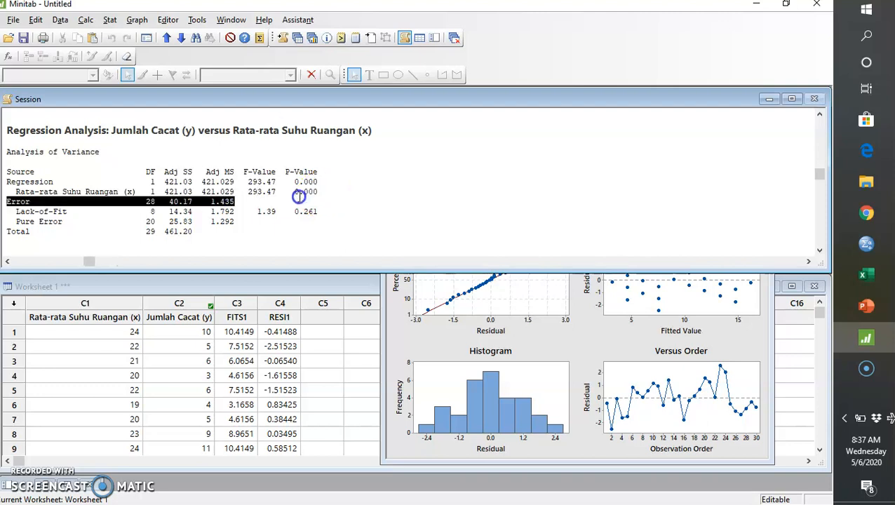
Step: Examine the Regression P-Value in the Analysis of Variance table and the T-Value and P-Value for 'Rata-rata Suhu Ruangan (x)' in the Coefficients table
{"action": "double_click", "coordinate": [302, 195]}
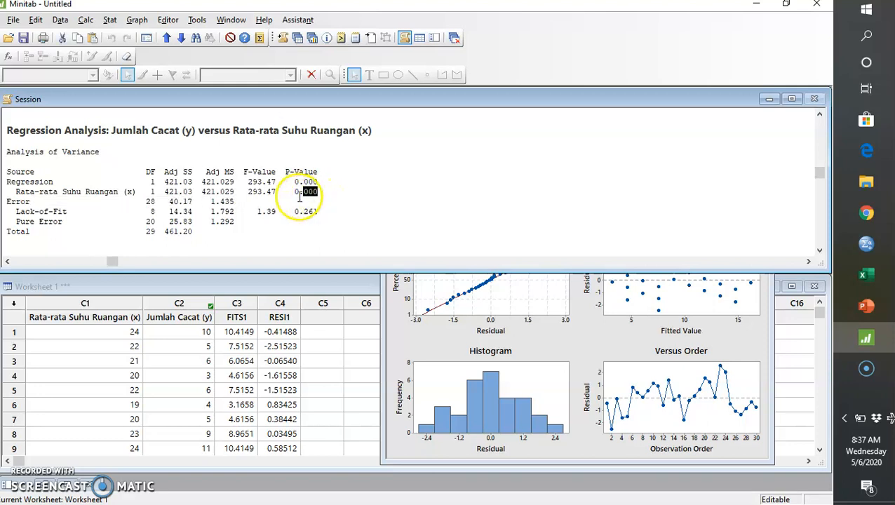
{"action": "mouse_move", "coordinate": [295, 192]}
{"action": "left_mouse_down"}
{"action": "mouse_move", "coordinate": [316, 192]}
{"action": "mouse_move", "coordinate": [316, 182]}
{"action": "mouse_move", "coordinate": [290, 182]}
{"action": "left_mouse_up"}
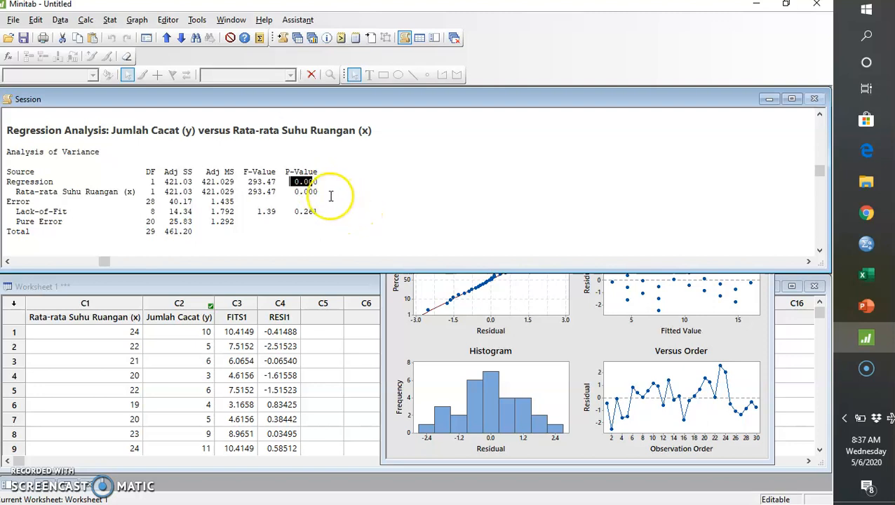
{"action": "scroll", "coordinate": [330, 197], "scroll_direction": "down", "scroll_amount": 5}
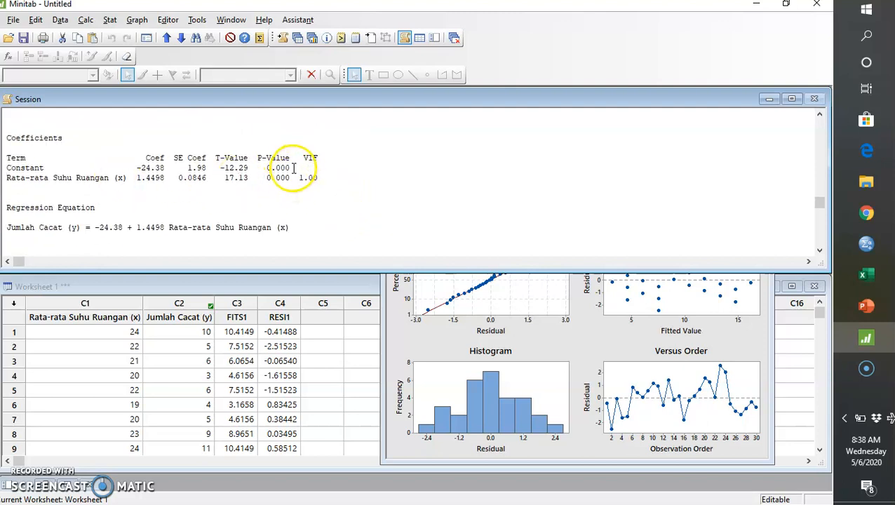
{"action": "left_click_drag", "start_coordinate": [289, 178], "coordinate": [267, 178]}
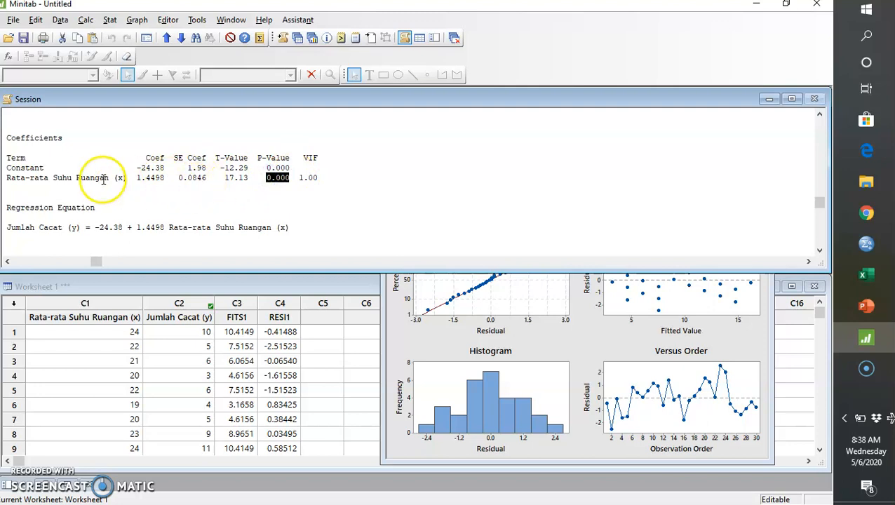
{"action": "left_click", "coordinate": [292, 180]}
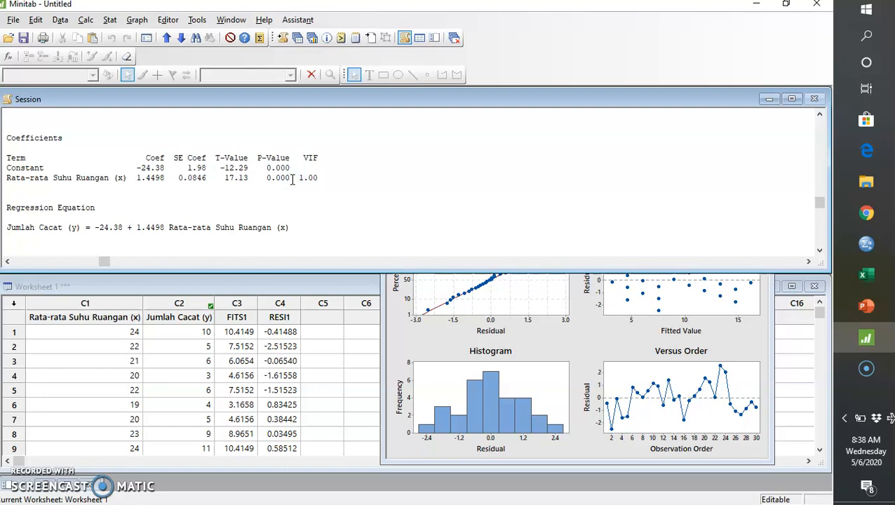
{"action": "left_click_drag", "start_coordinate": [290, 178], "coordinate": [269, 180]}
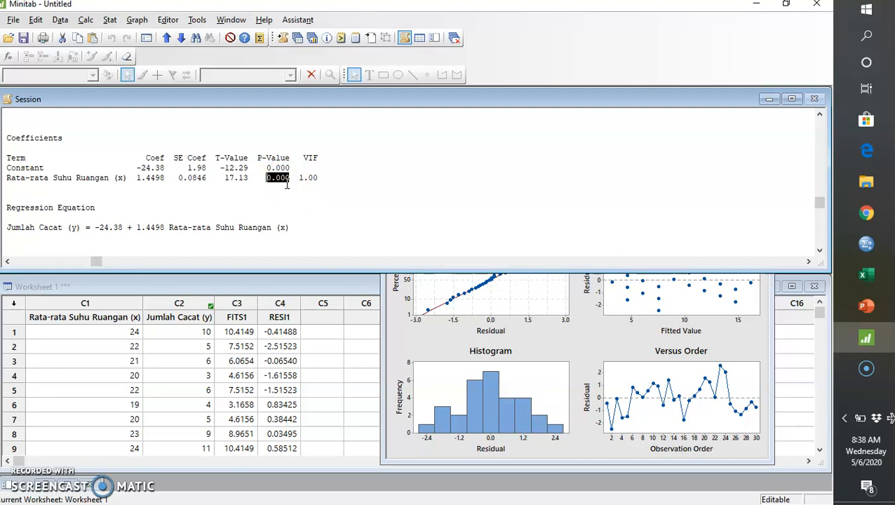
{"action": "left_click_drag", "start_coordinate": [294, 182], "coordinate": [224, 178]}
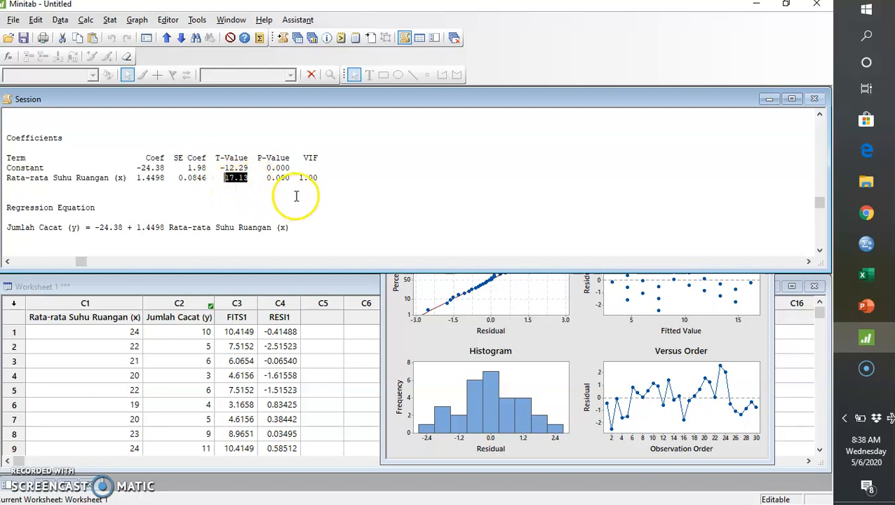
{"action": "left_click_drag", "start_coordinate": [290, 179], "coordinate": [269, 179]}
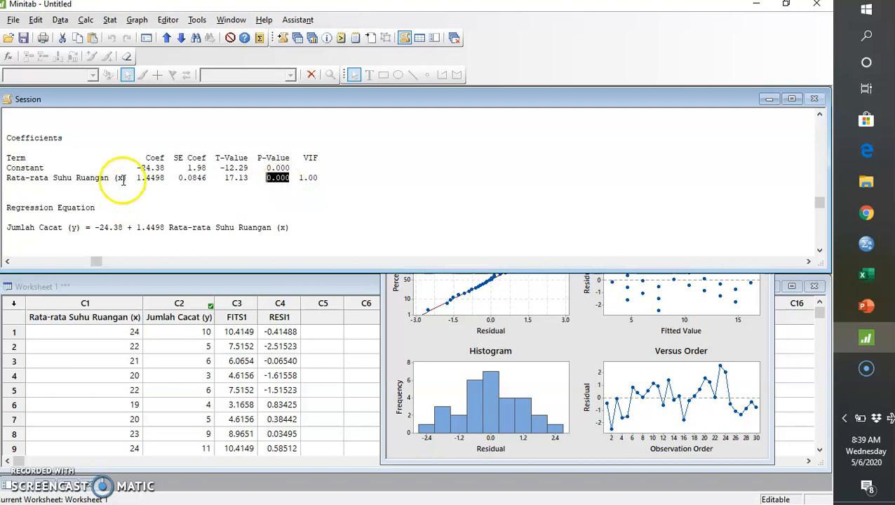
{"action": "left_click_drag", "start_coordinate": [128, 178], "coordinate": [6, 178]}
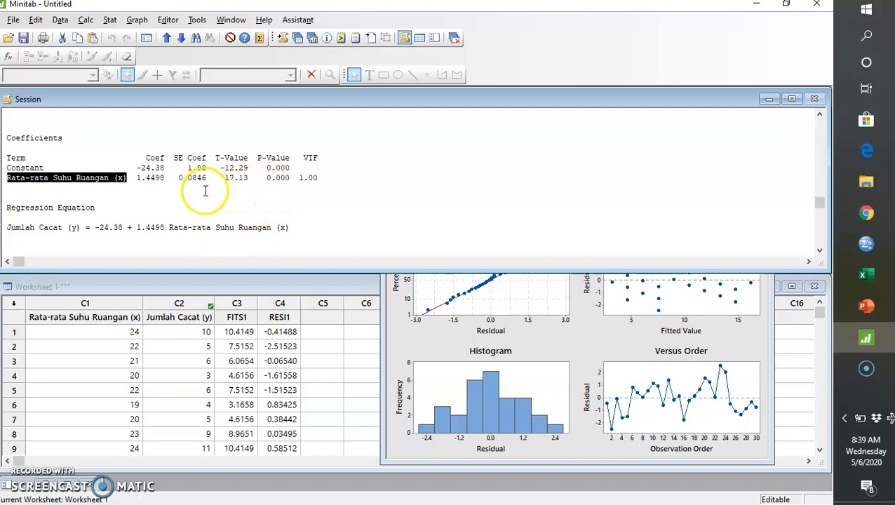
Step: Highlight and read the Regression Equation for Jumlah Cacat (y) below the Coefficients table
{"action": "scroll", "coordinate": [205, 190], "scroll_direction": "down", "scroll_amount": 1}
{"action": "left_click_drag", "start_coordinate": [296, 199], "coordinate": [7, 198]}
{"action": "left_click", "coordinate": [145, 174]}
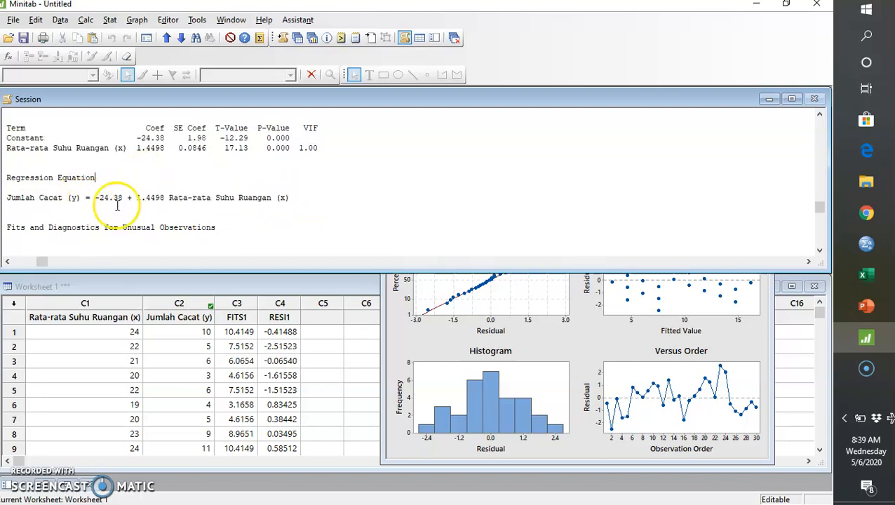